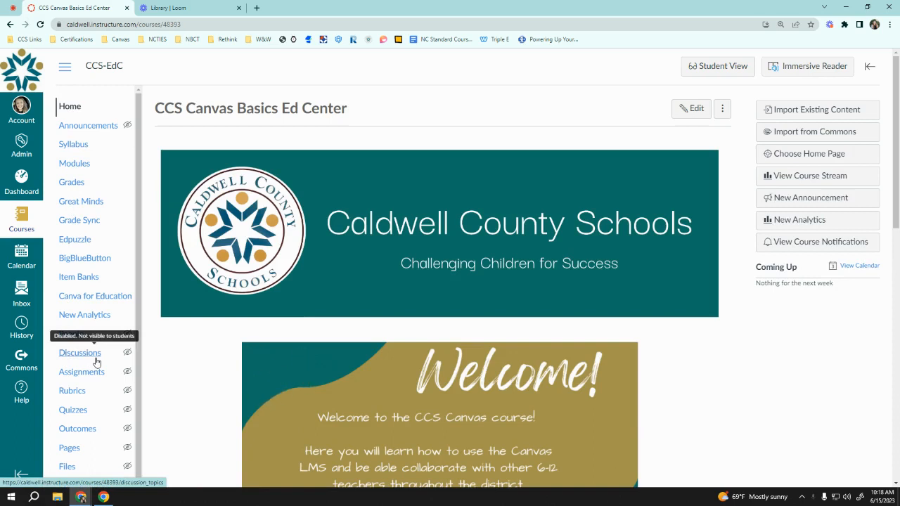
# Open the course's Discussions page and look through the pinned, current and closed discussions.
pyautogui.click(68, 358)
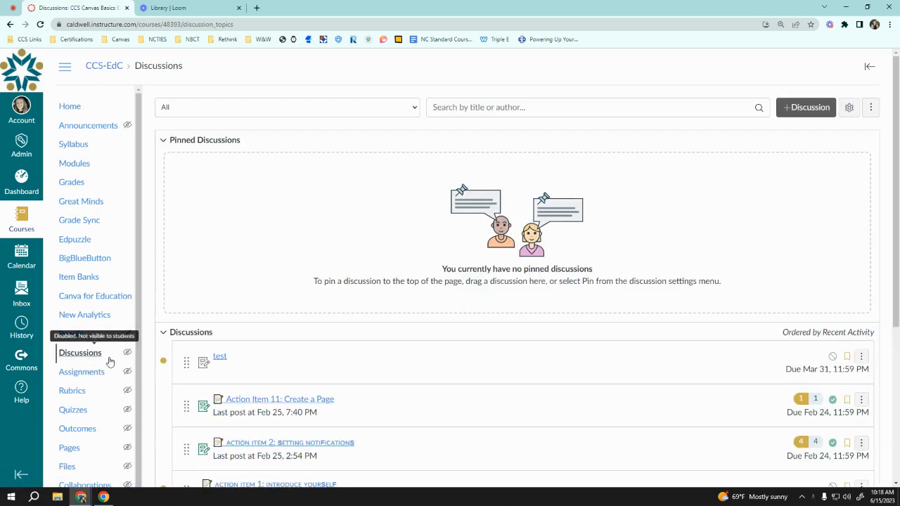
pyautogui.scroll(-3, 444, 241)
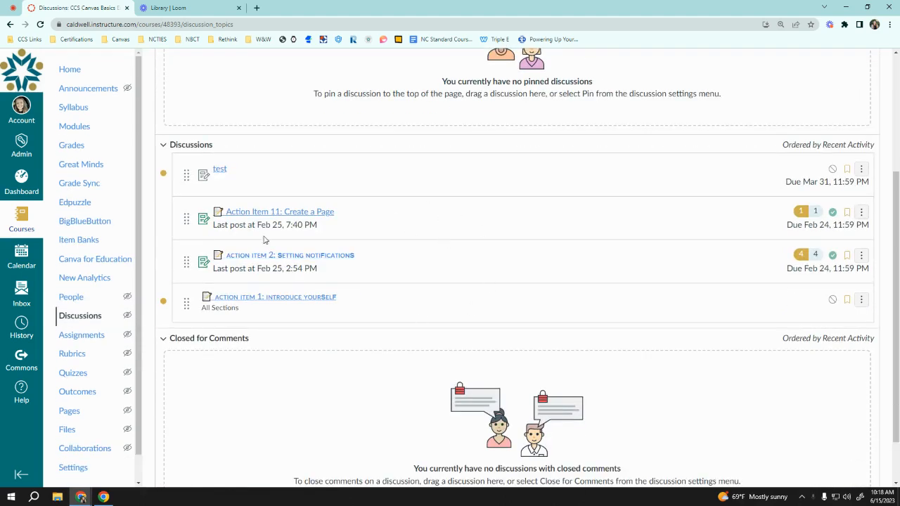
pyautogui.scroll(-1, 371, 277)
pyautogui.scroll(4, 372, 278)
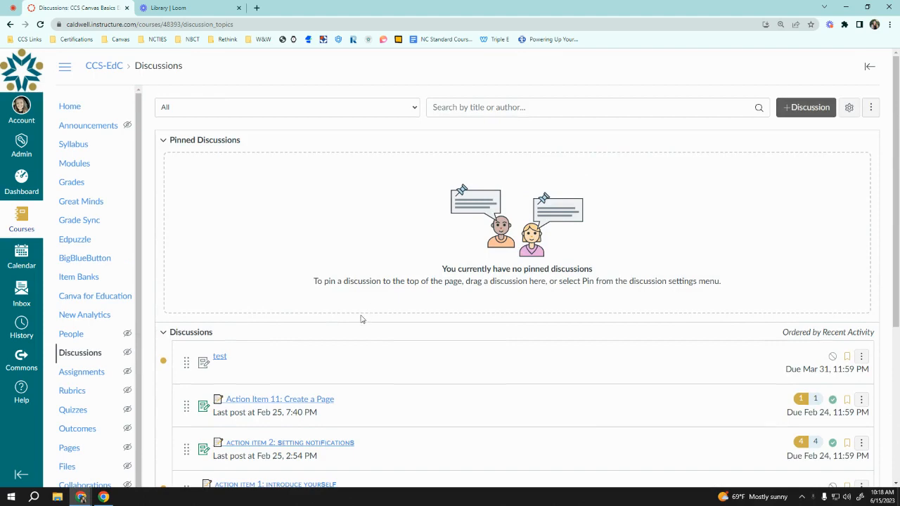
pyautogui.scroll(-3, 358, 330)
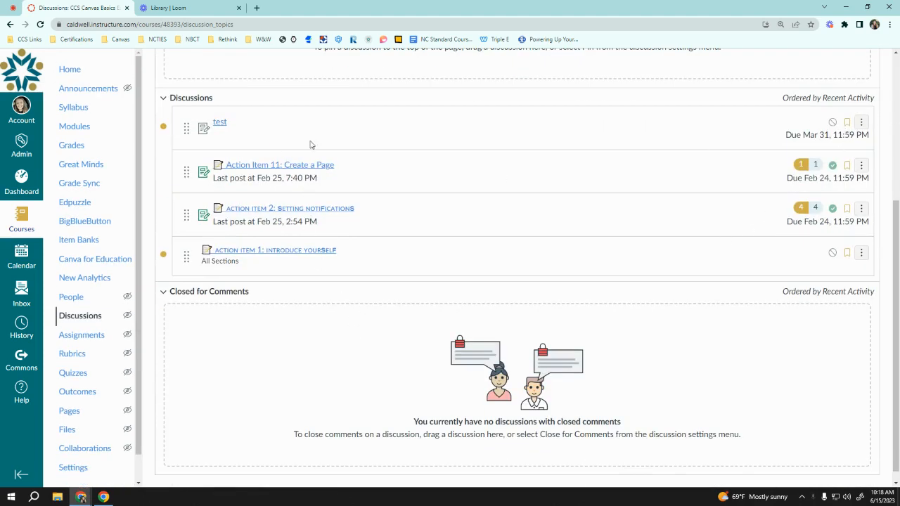
pyautogui.scroll(3, 312, 144)
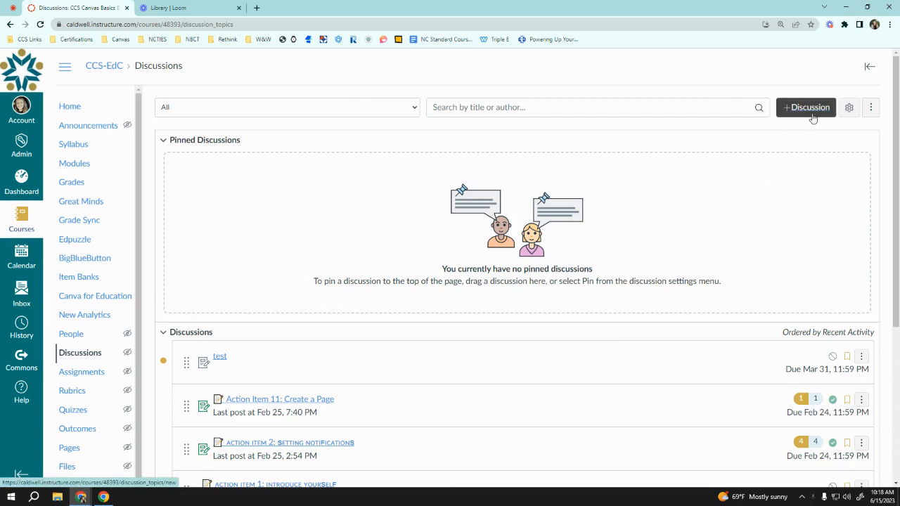
# Review the course's discussion settings and the additional discussion options without changing anything.
pyautogui.click(847, 109)
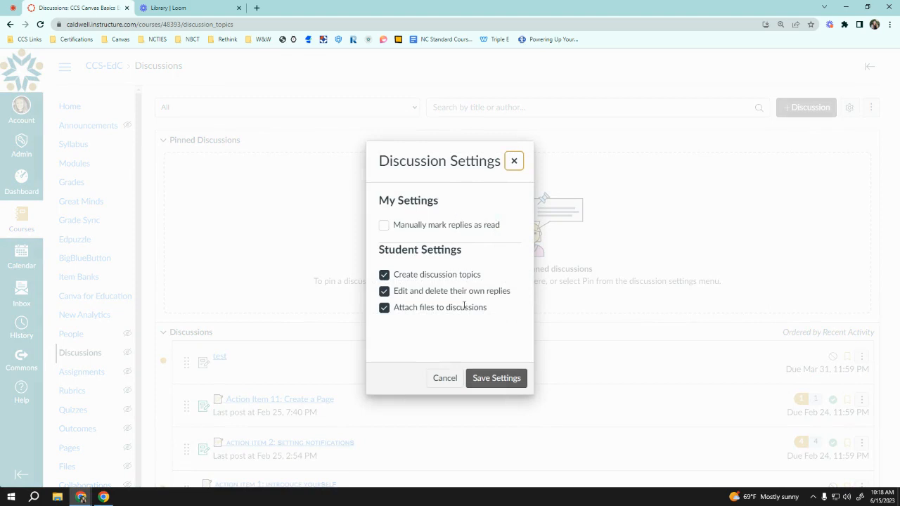
pyautogui.click(515, 163)
pyautogui.click(871, 108)
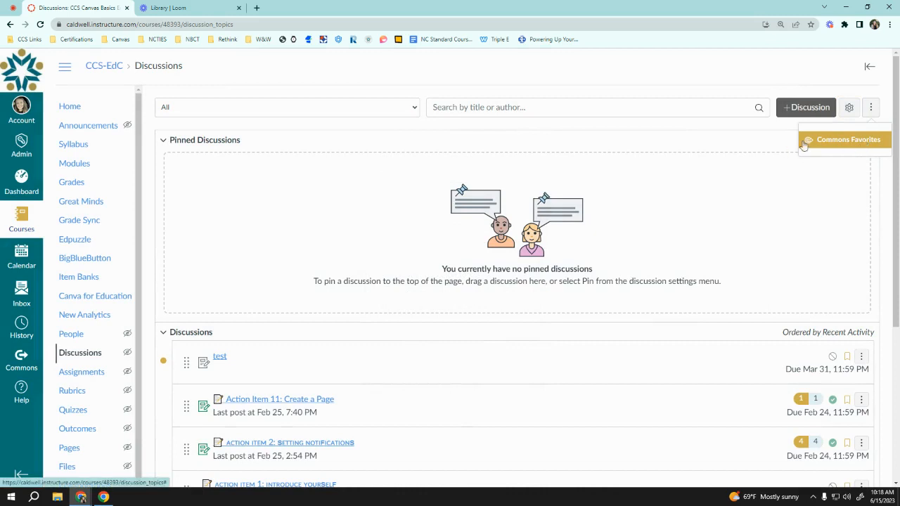
pyautogui.click(847, 86)
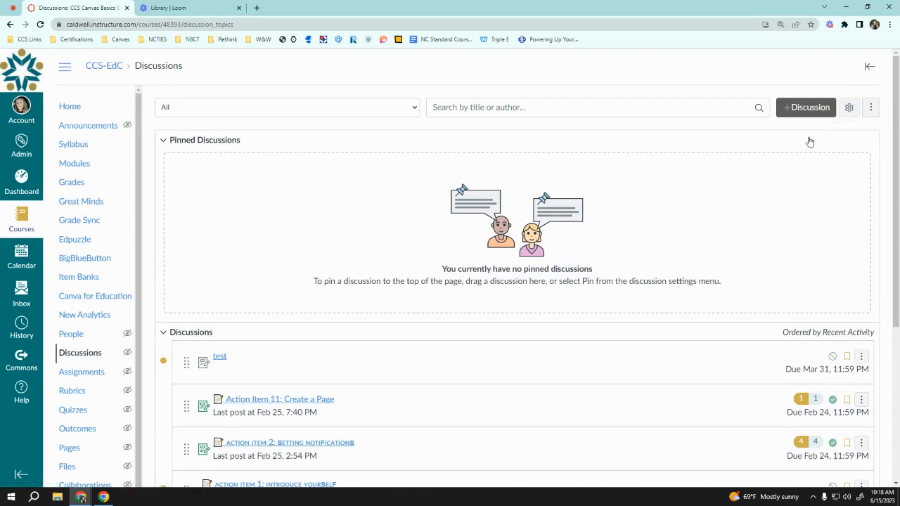
# Create a new discussion titled "Summer Break Discussion" with the prompt "What was your favorite thing about summer break?".
pyautogui.click(808, 110)
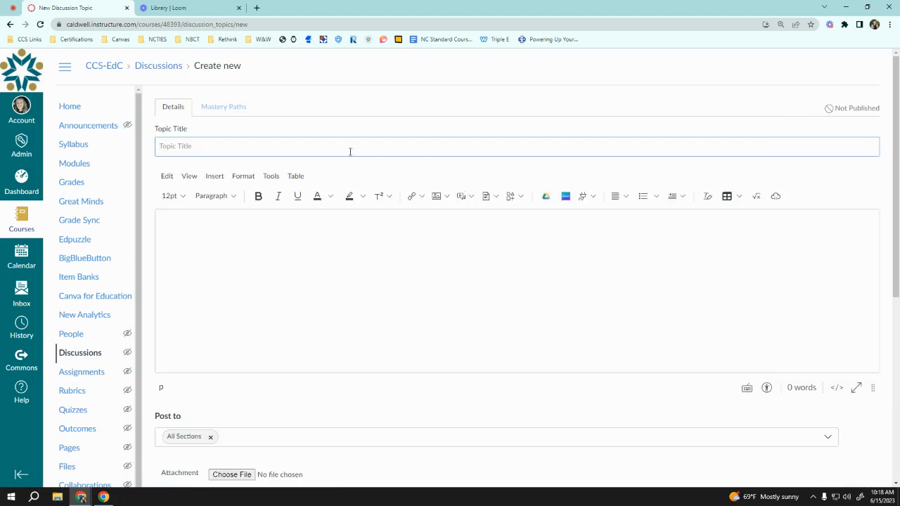
pyautogui.write('Summer Break Discussion')
pyautogui.click(402, 268)
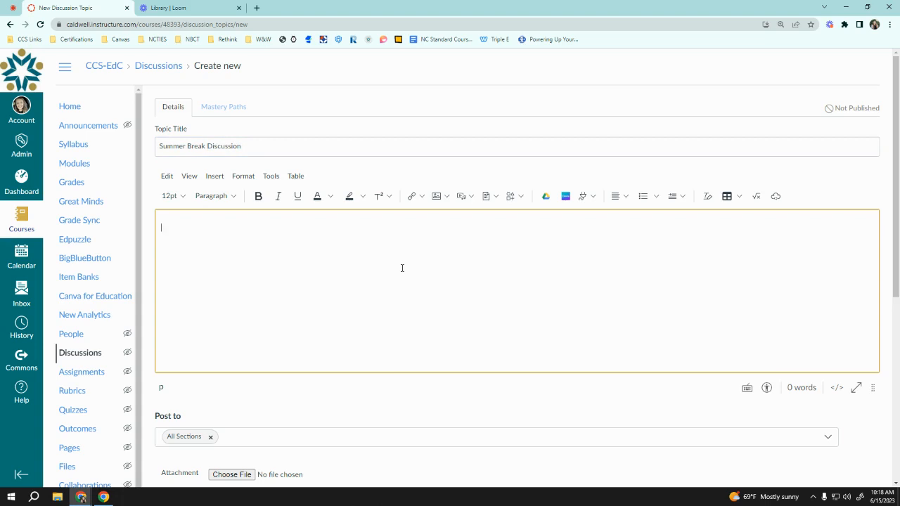
pyautogui.write('What was')
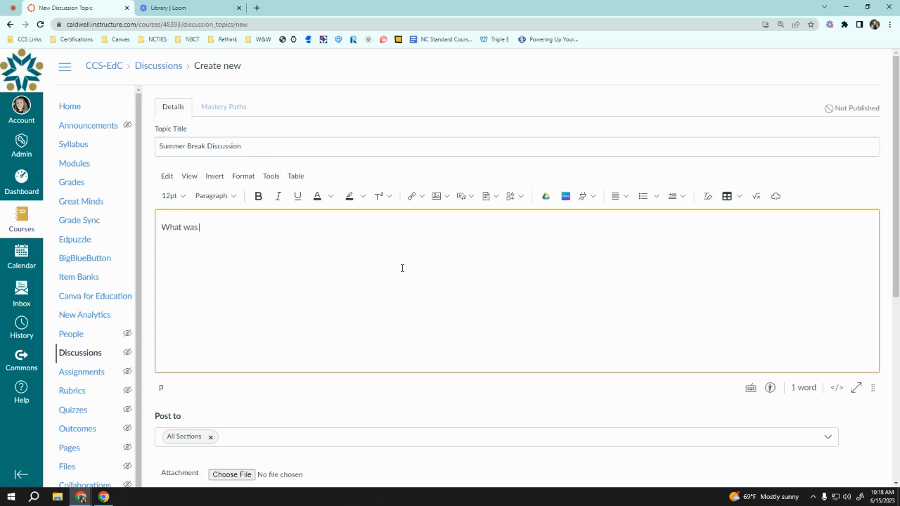
pyautogui.write(' t')
pyautogui.write('the')
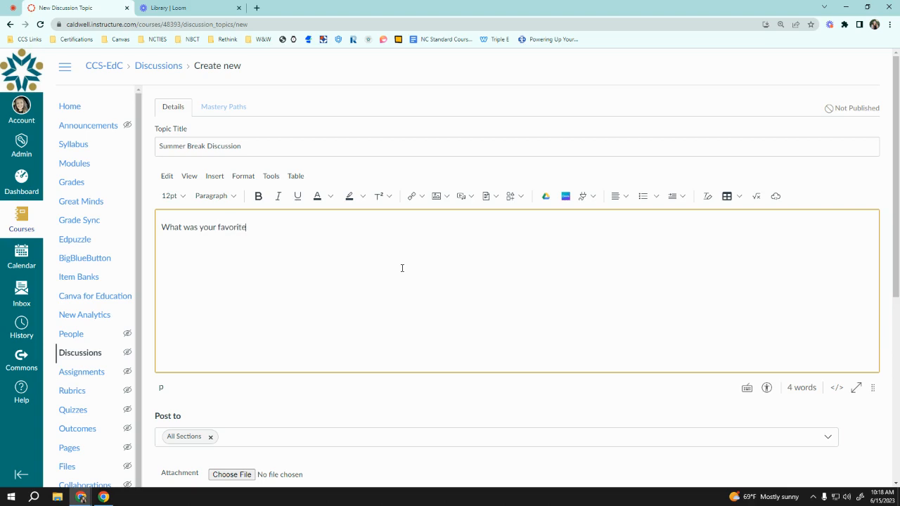
pyautogui.write(' things about')
pyautogui.press('BackSpace')
pyautogui.press('BackSpace')
pyautogui.press('BackSpace')
pyautogui.press('BackSpace')
pyautogui.press('BackSpace')
pyautogui.press('BackSpace')
pyautogui.press('BackSpace')
pyautogui.write('g about summer break?')
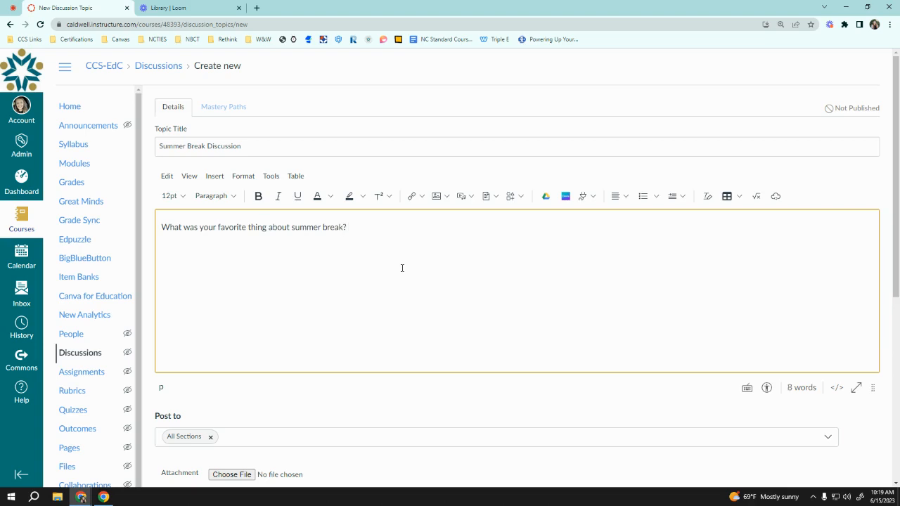
# Open the file chooser for the discussion's attachment and leave it without selecting a file.
pyautogui.scroll(-3, 417, 236)
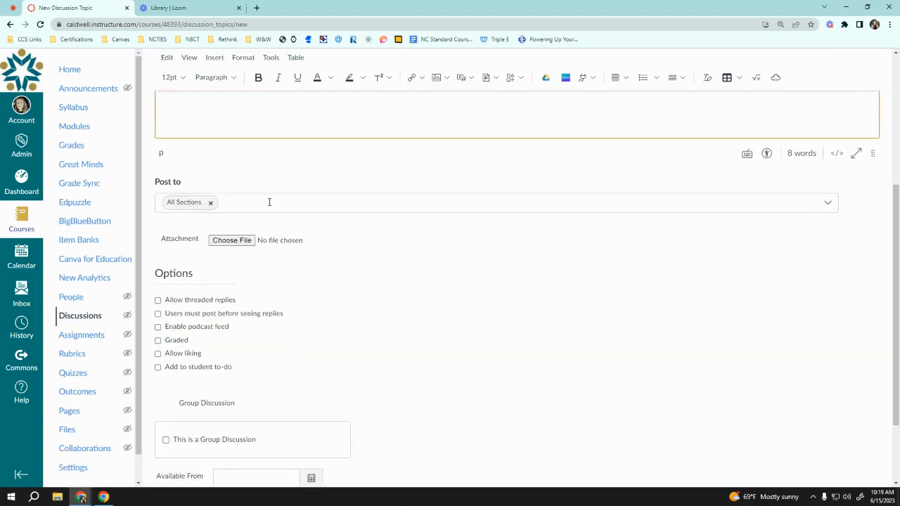
pyautogui.click(246, 242)
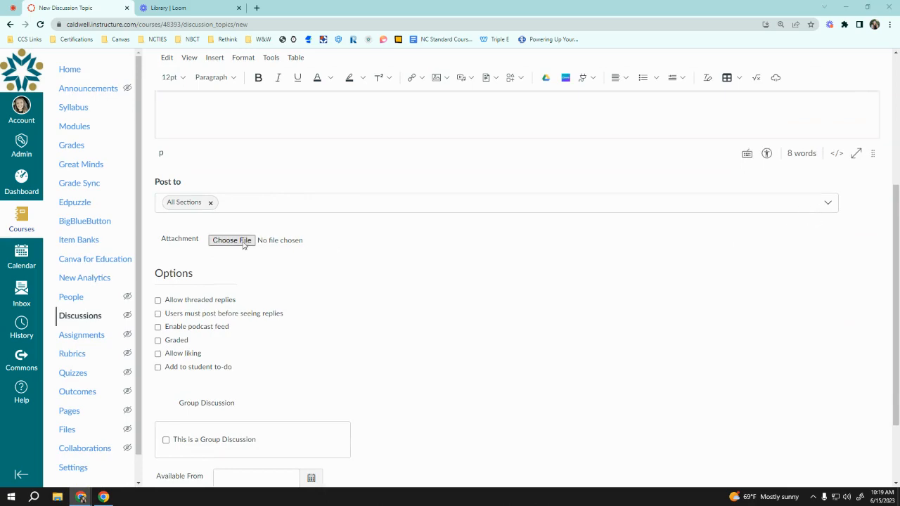
pyautogui.click(437, 9)
# Allow threaded replies in the new discussion's options.
pyautogui.scroll(-2, 241, 253)
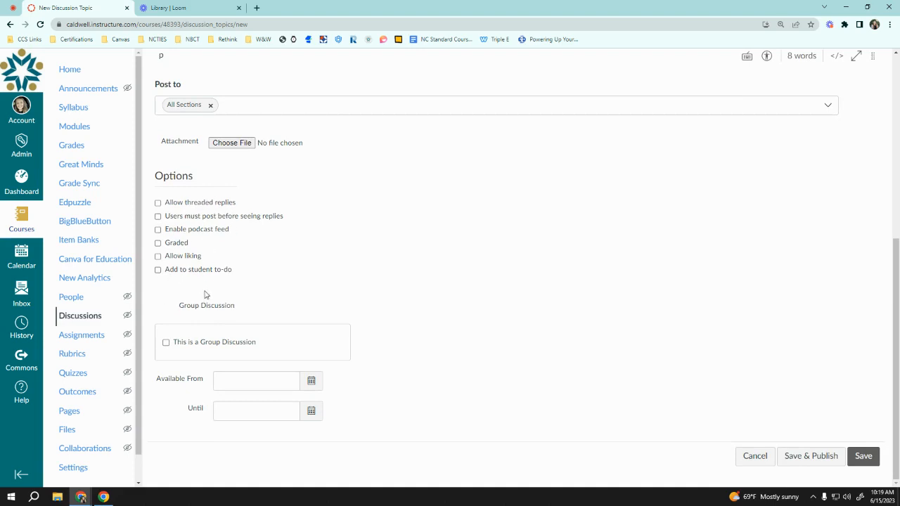
pyautogui.click(157, 205)
pyautogui.click(158, 218)
# Try making the discussion graded with 50 points possible.
pyautogui.click(174, 243)
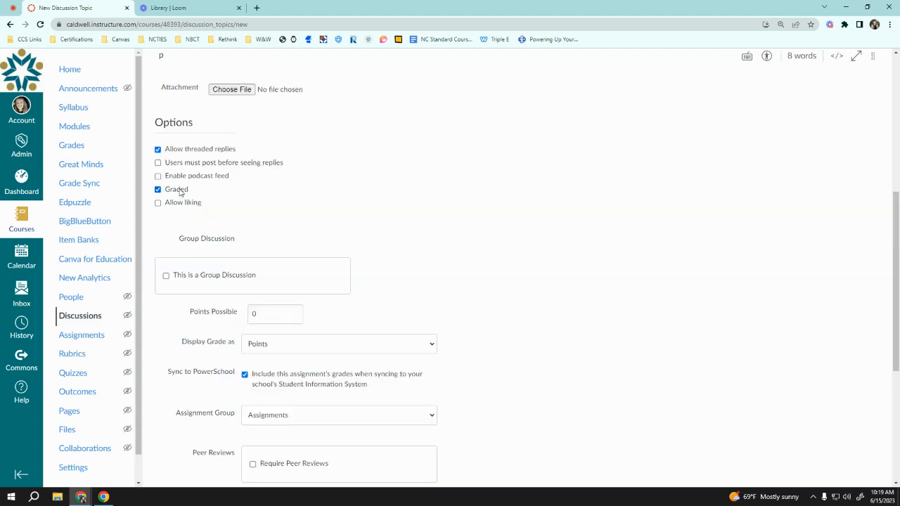
pyautogui.scroll(-3, 256, 257)
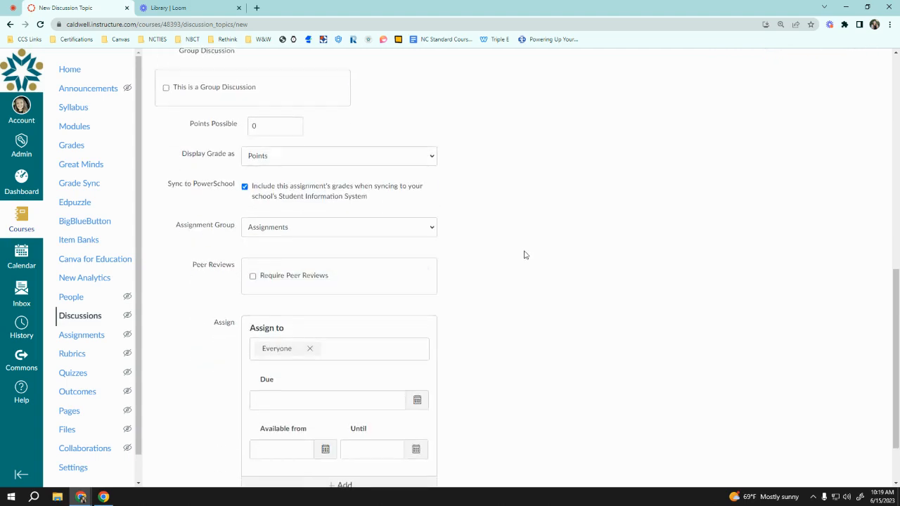
pyautogui.scroll(-1, 525, 255)
pyautogui.scroll(3, 524, 255)
pyautogui.scroll(-2, 235, 231)
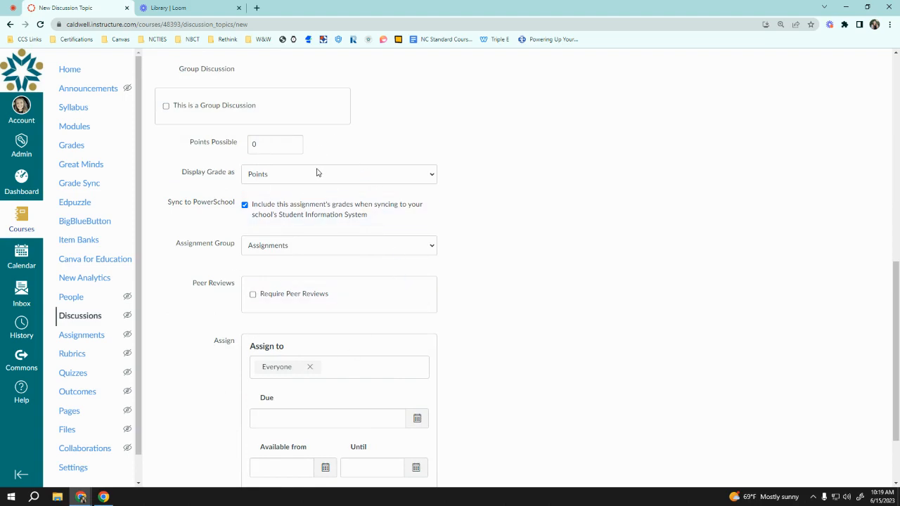
pyautogui.click(284, 146)
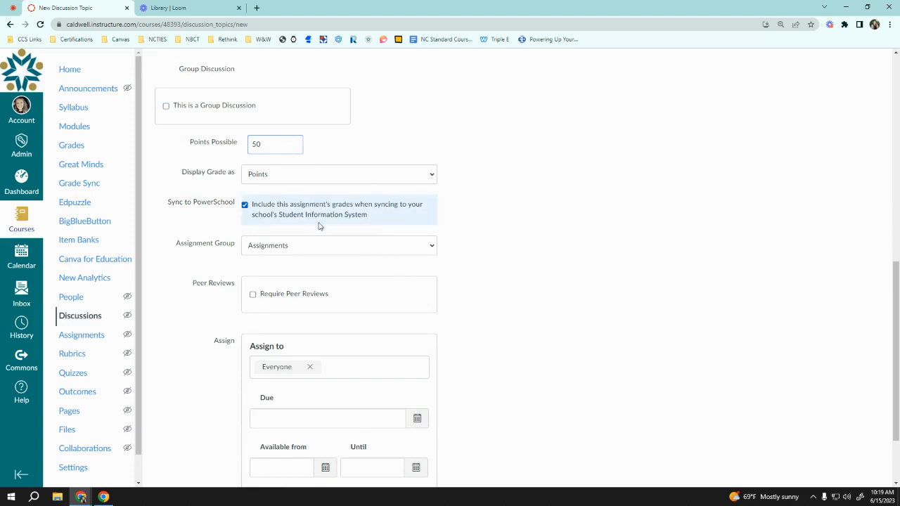
# Look at the available assignment groups and turn grading off for the discussion.
pyautogui.scroll(-2, 370, 209)
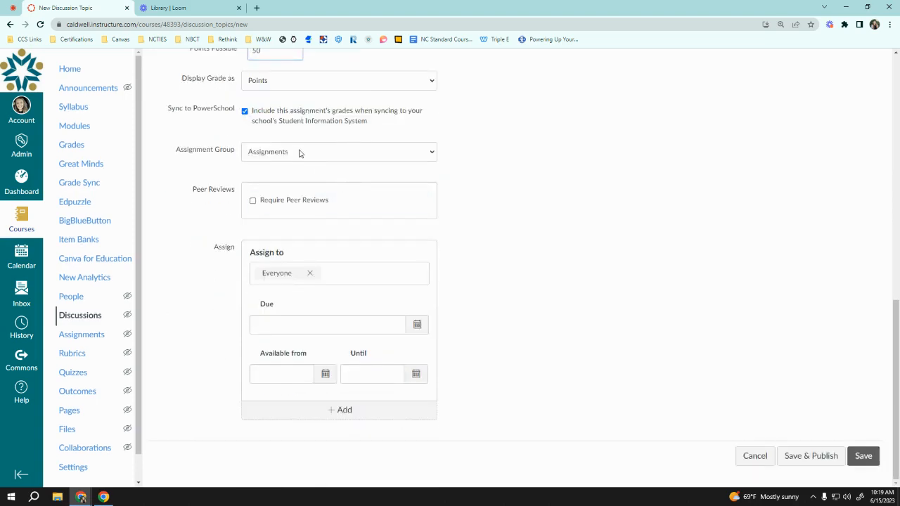
pyautogui.click(376, 154)
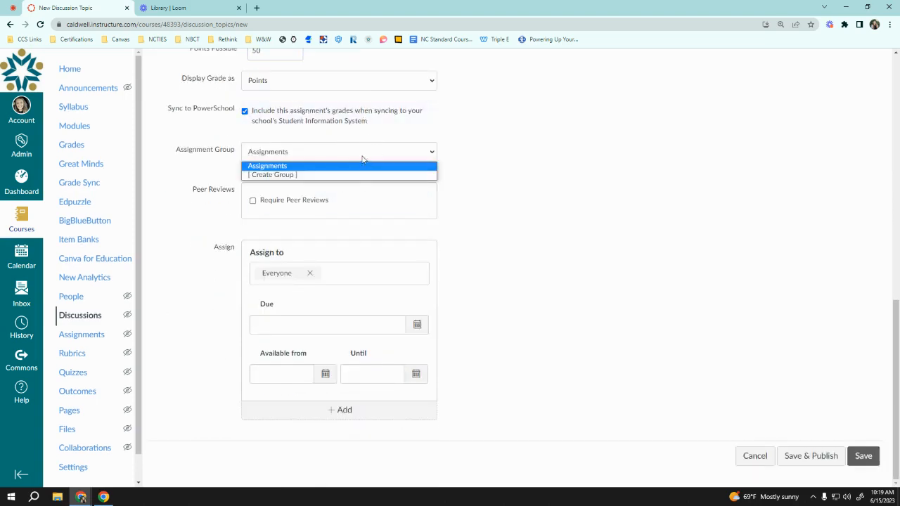
pyautogui.click(357, 151)
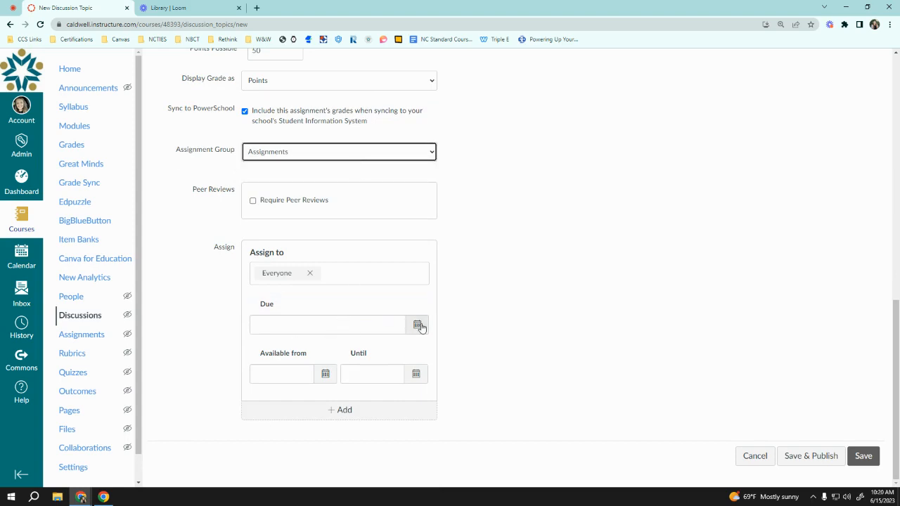
pyautogui.scroll(5, 237, 311)
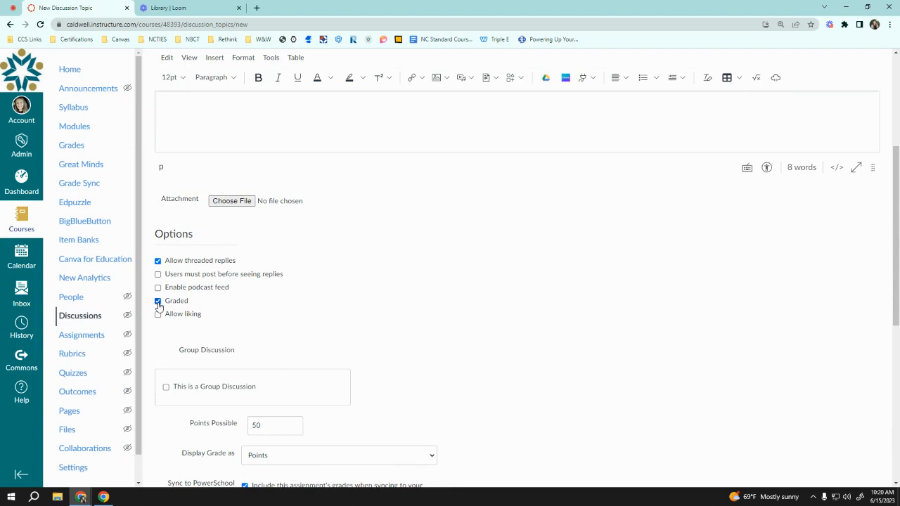
pyautogui.click(158, 303)
# Try adding the discussion to the student to-do list for Jun 16, 2023, and remove it from the list again.
pyautogui.scroll(-2, 456, 352)
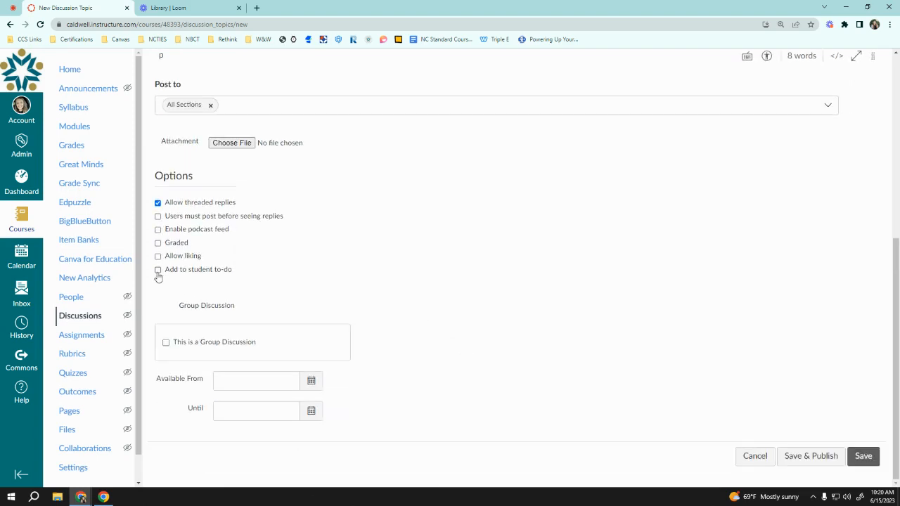
pyautogui.click(158, 272)
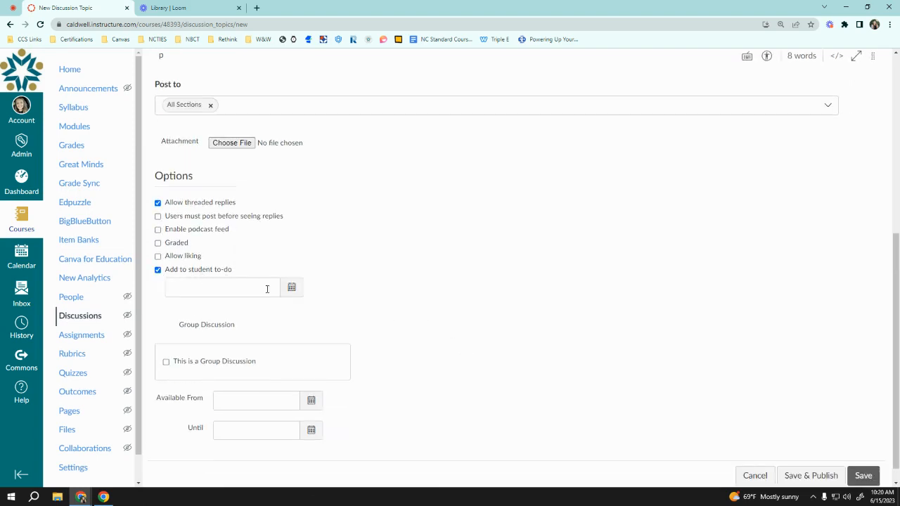
pyautogui.click(292, 289)
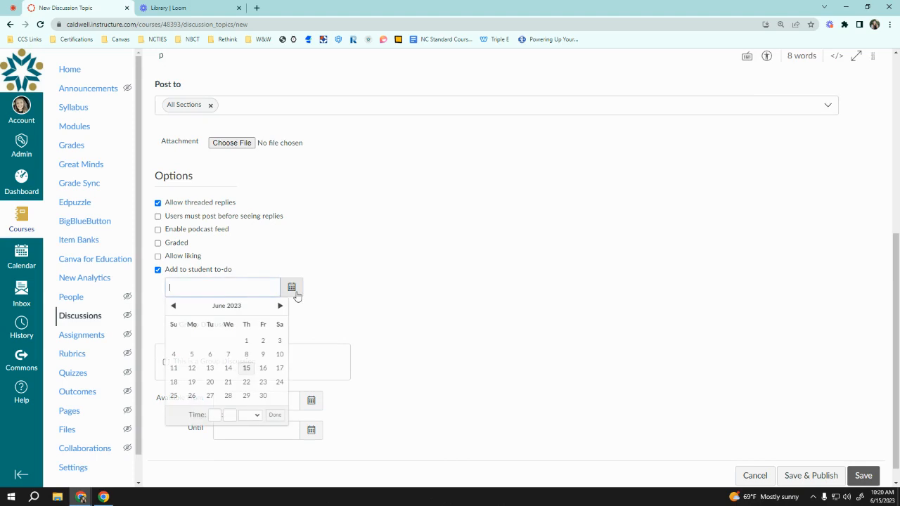
pyautogui.click(258, 370)
pyautogui.click(369, 281)
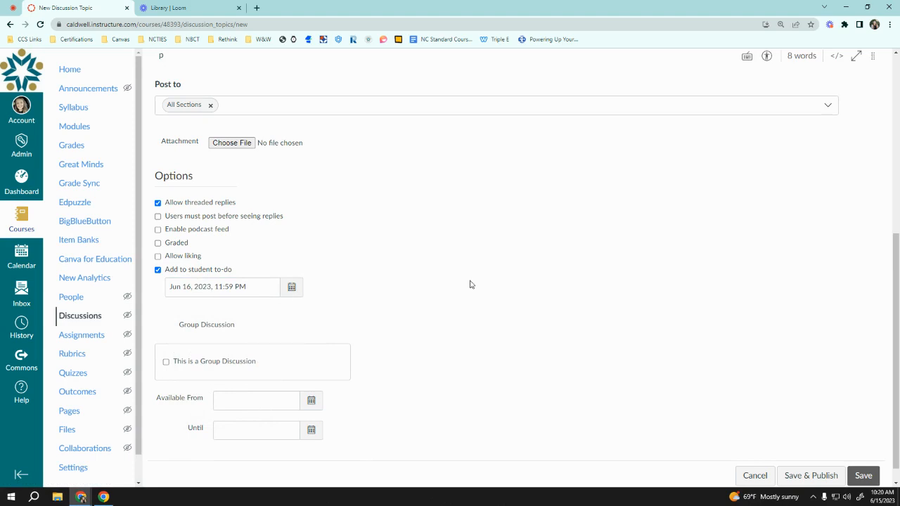
pyautogui.click(158, 270)
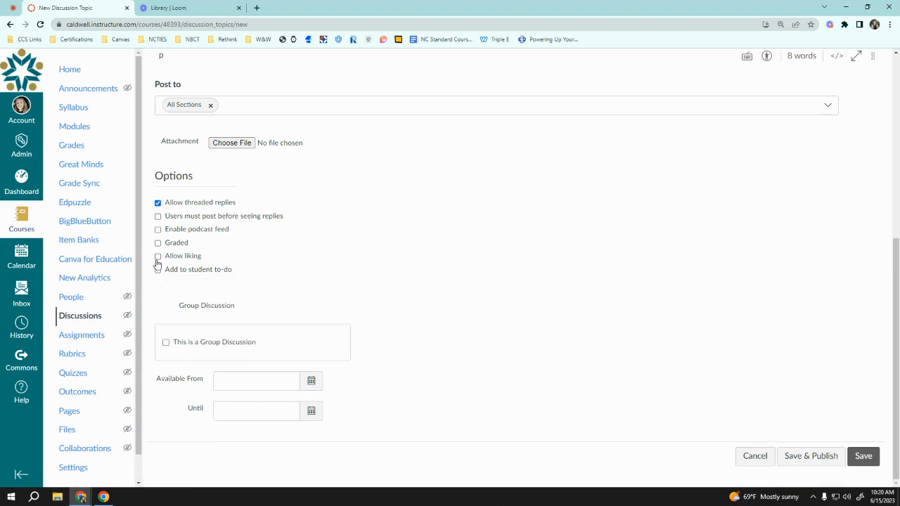
# Allow liking in the discussion, leaving the restriction to graders only turned off.
pyautogui.click(158, 257)
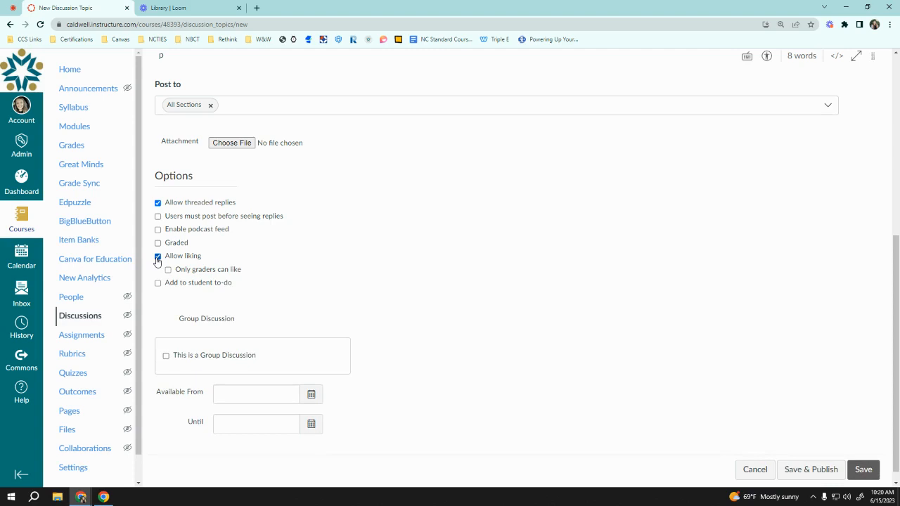
pyautogui.click(169, 271)
pyautogui.click(239, 274)
# Make the topic a group discussion and assign it to the Quiz group set.
pyautogui.scroll(-1, 281, 279)
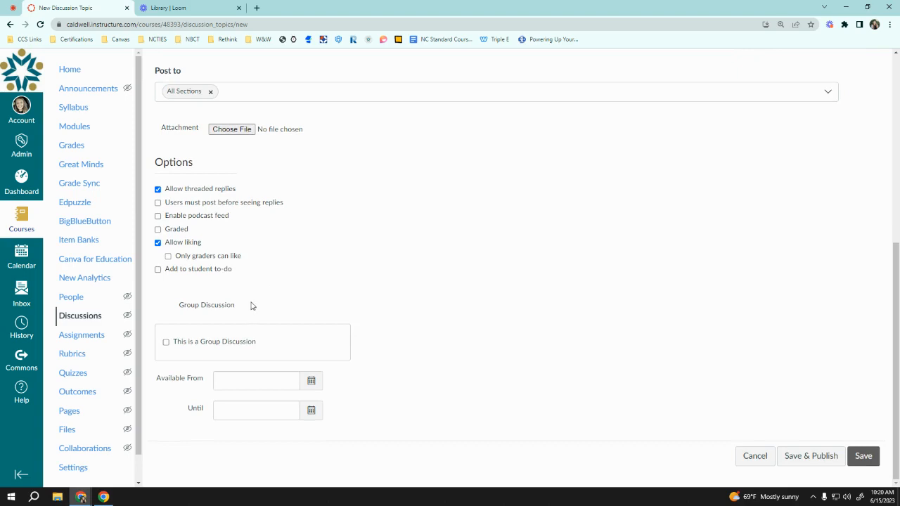
pyautogui.click(183, 343)
pyautogui.scroll(-1, 184, 347)
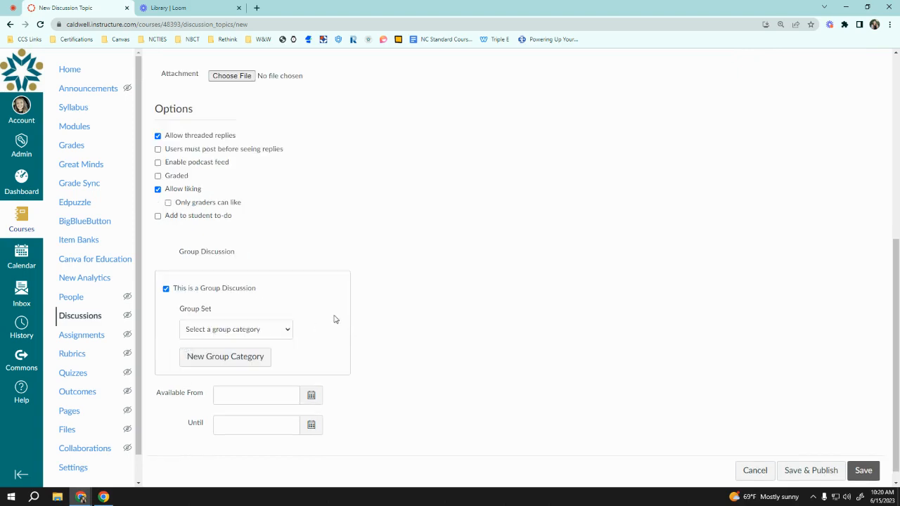
pyautogui.click(256, 330)
pyautogui.click(257, 330)
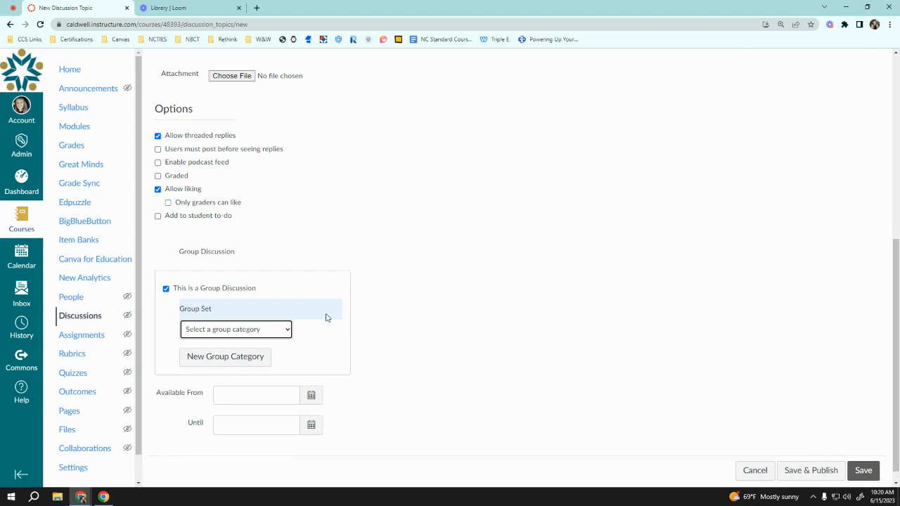
pyautogui.click(227, 329)
pyautogui.click(225, 352)
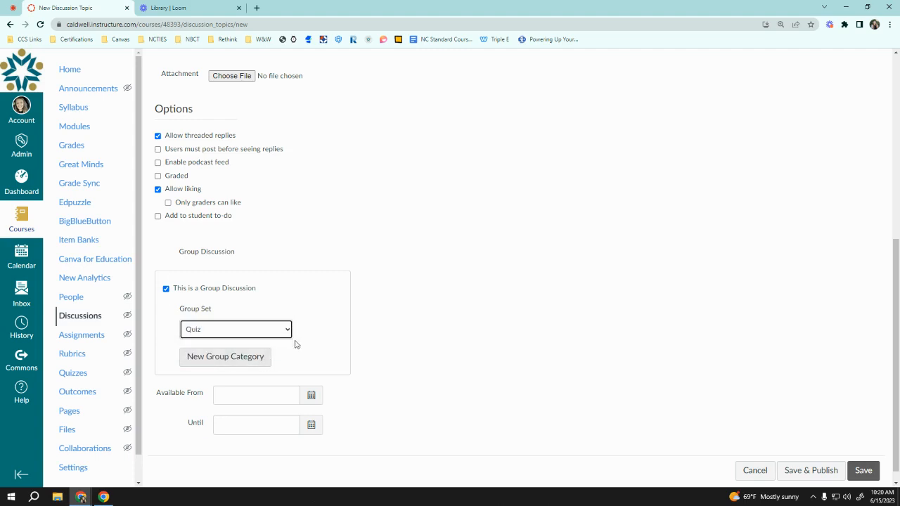
pyautogui.click(321, 334)
pyautogui.scroll(-1, 324, 334)
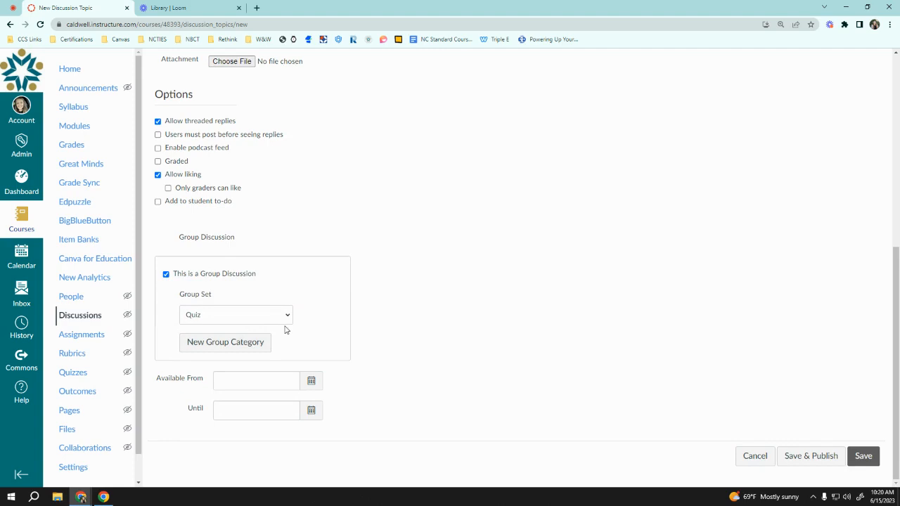
# Turn off the group discussion option and make the topic available from Jun 19, 2023 until Jun 23, 2023.
pyautogui.click(237, 274)
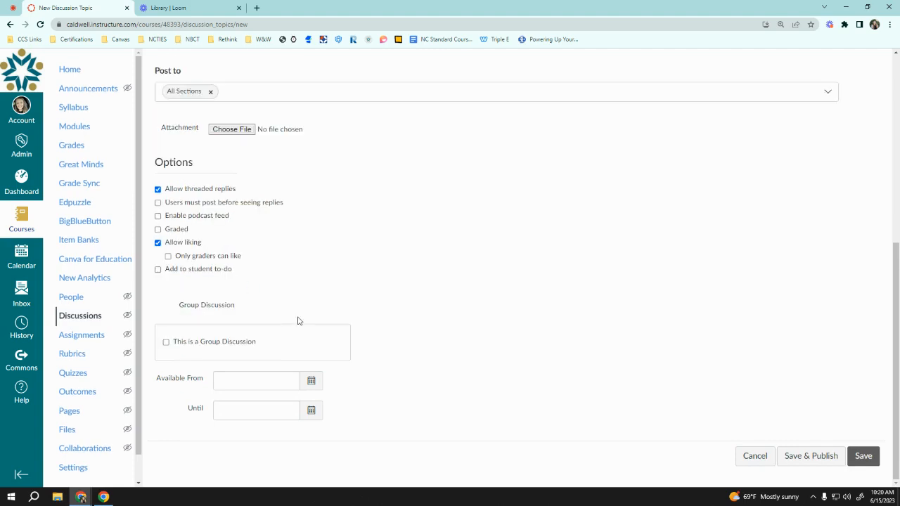
pyautogui.click(312, 385)
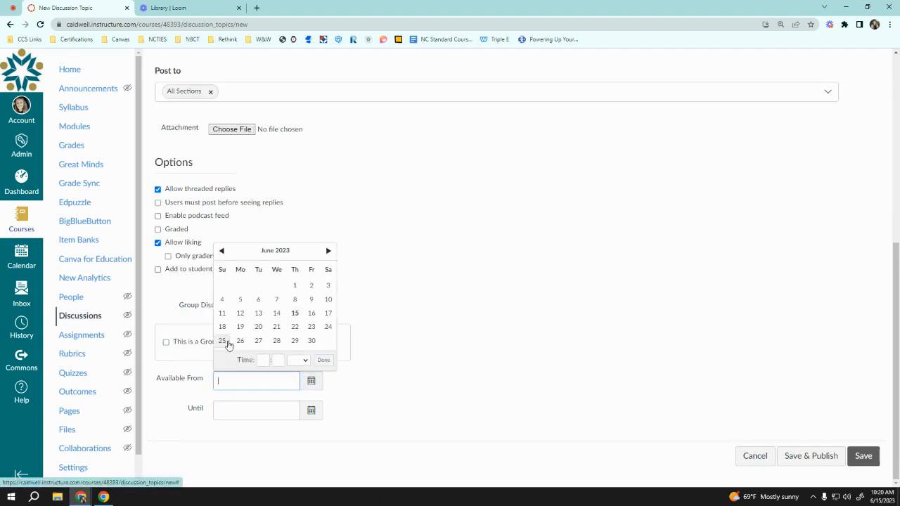
pyautogui.click(240, 326)
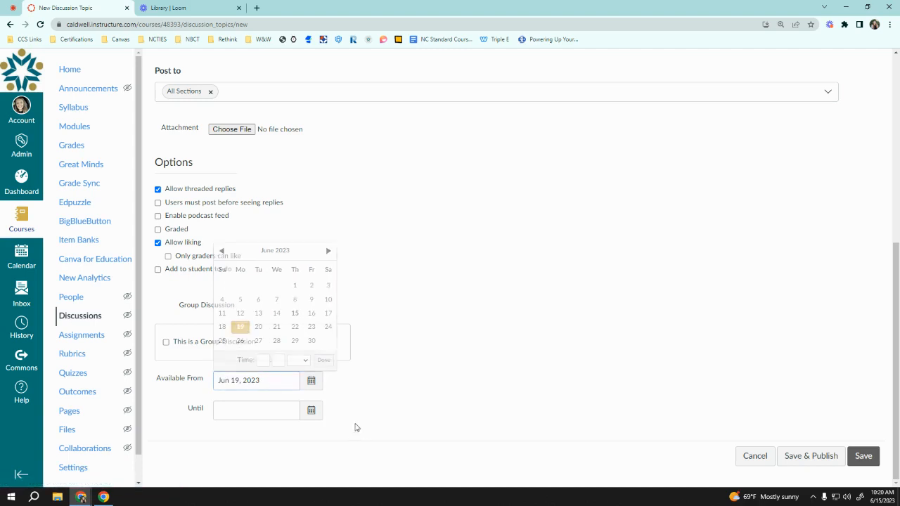
pyautogui.click(312, 410)
pyautogui.click(312, 358)
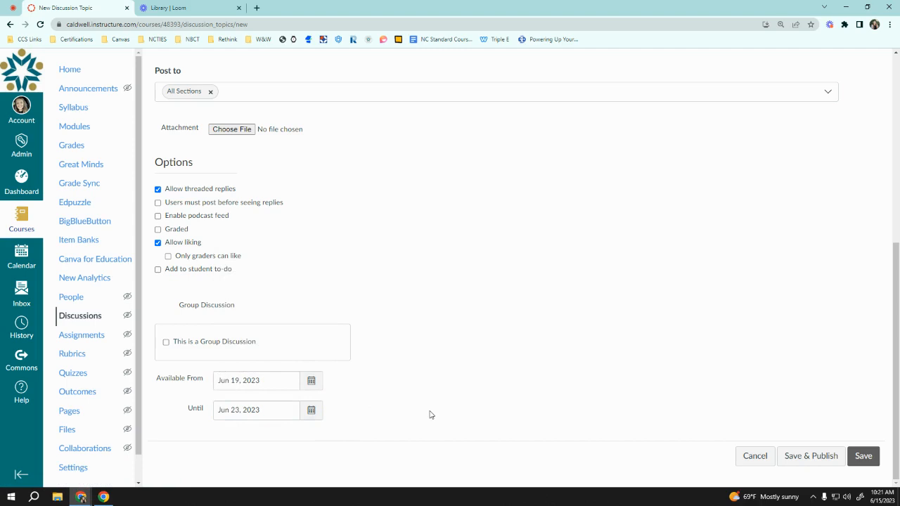
pyautogui.click(311, 380)
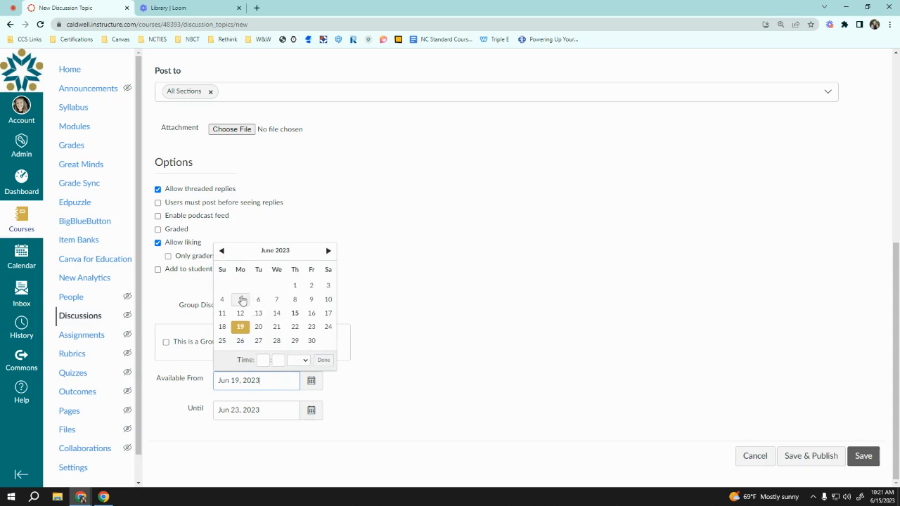
pyautogui.click(362, 383)
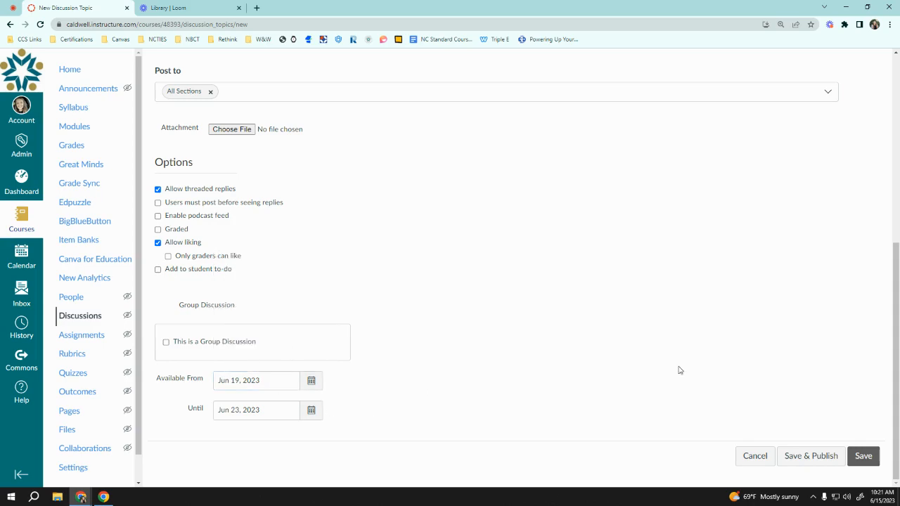
# Save and publish the summer break discussion.
pyautogui.scroll(5, 679, 371)
pyautogui.scroll(-5, 679, 371)
pyautogui.click(798, 456)
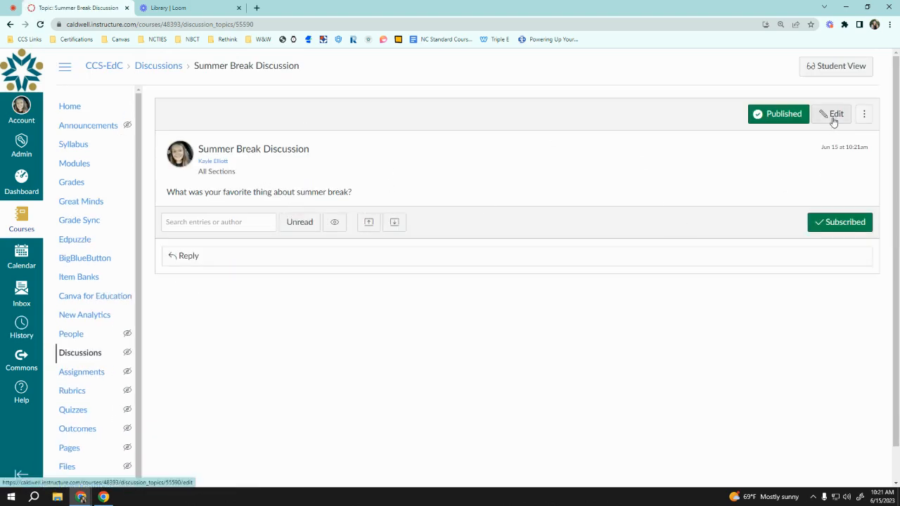
# Review the published discussion's additional management options and return to the course's discussion list to check its availability date.
pyautogui.click(864, 116)
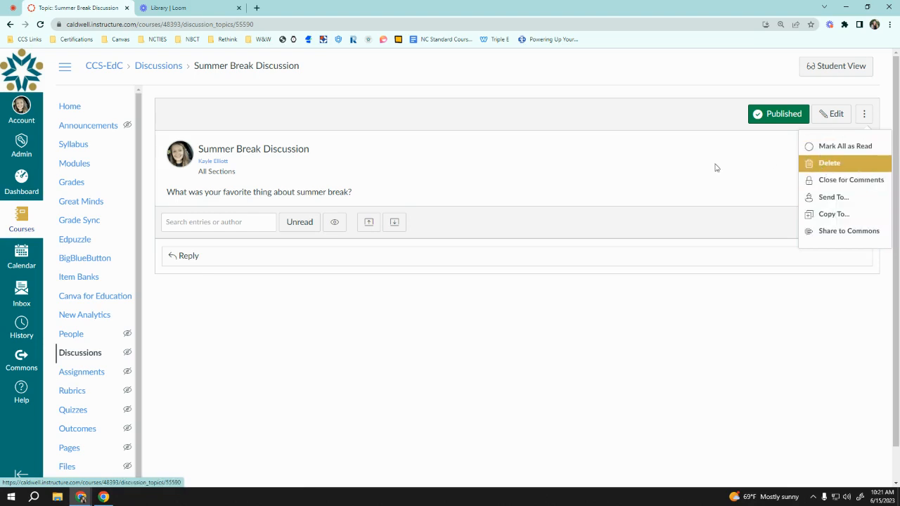
pyautogui.click(505, 164)
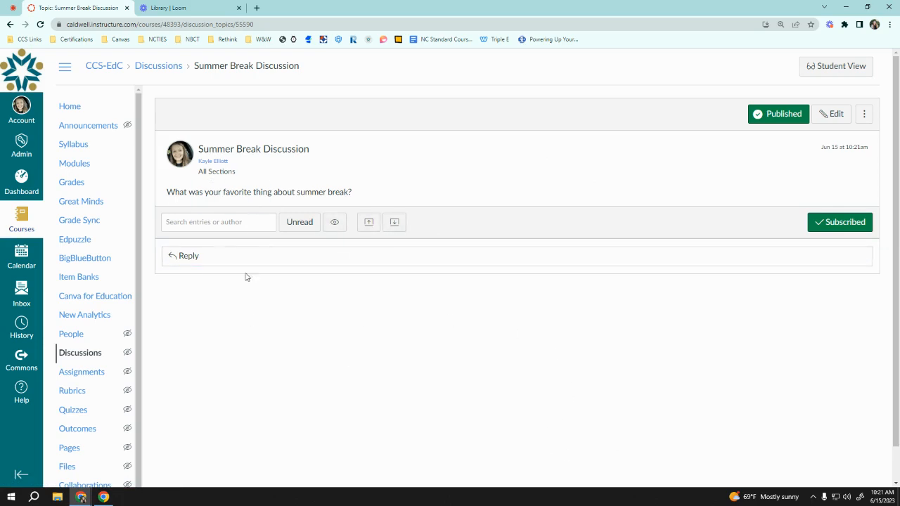
pyautogui.click(93, 357)
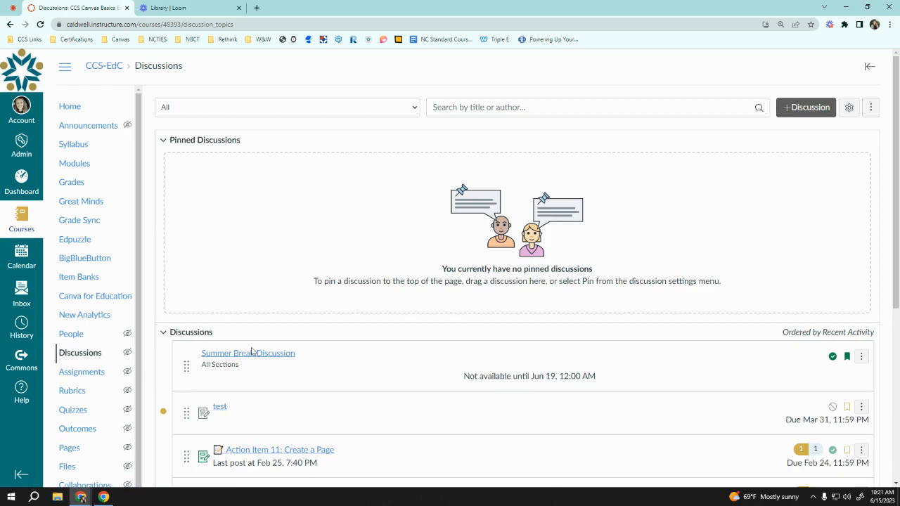
pyautogui.moveTo(465, 377); pyautogui.dragTo(529, 382)
# Try pinning the Summer Break Discussion and unpin it again.
pyautogui.click(860, 358)
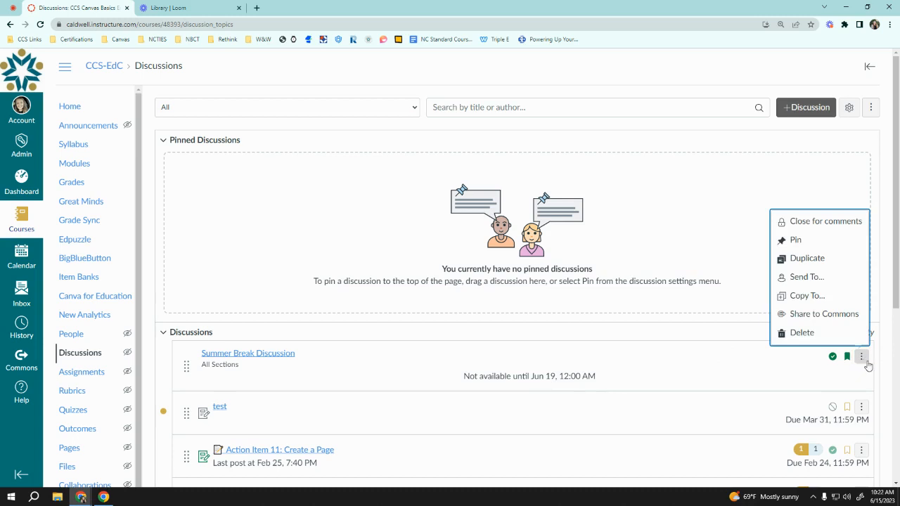
pyautogui.click(842, 248)
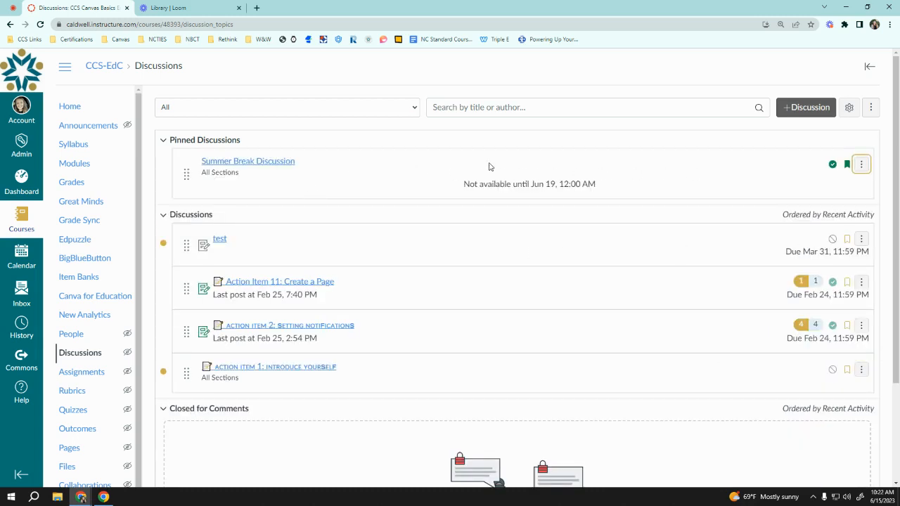
pyautogui.click(861, 164)
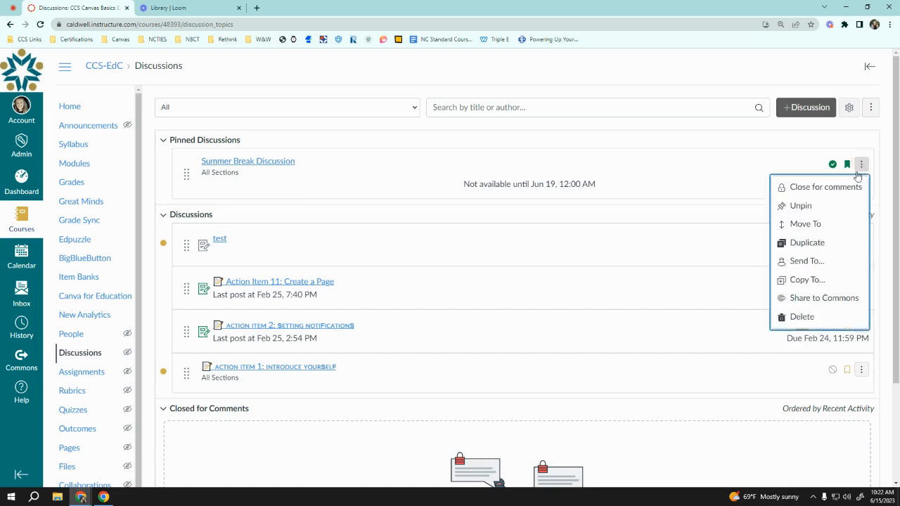
pyautogui.click(836, 205)
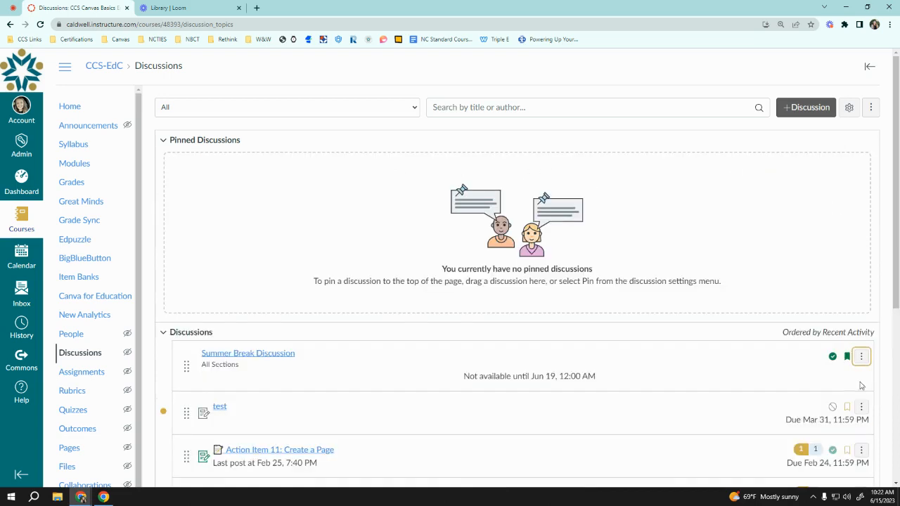
# Examine the management options of the Summer Break Discussion and the Closed for Comments section of the discussion list.
pyautogui.click(860, 357)
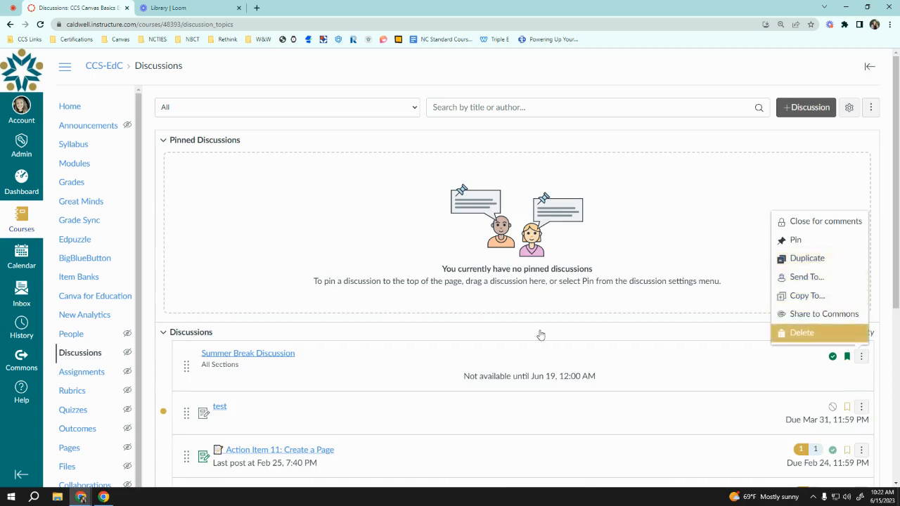
pyautogui.click(292, 381)
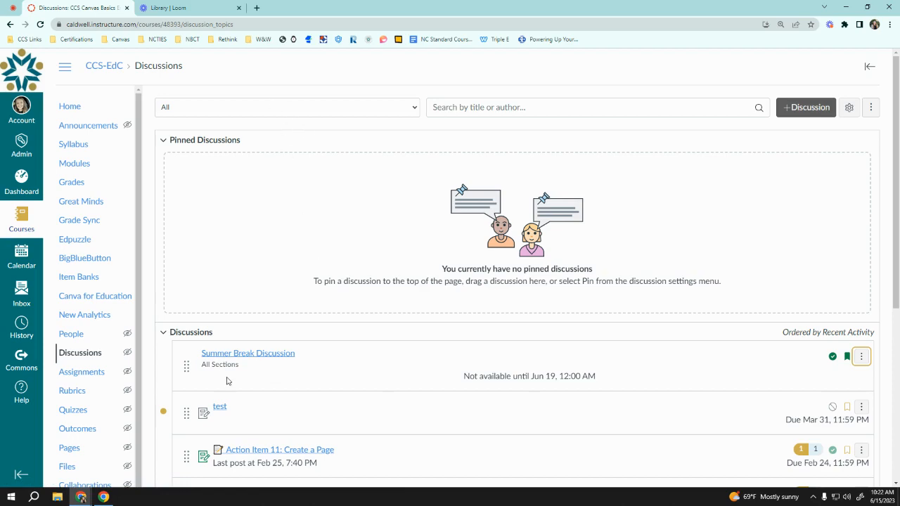
pyautogui.scroll(-4, 251, 249)
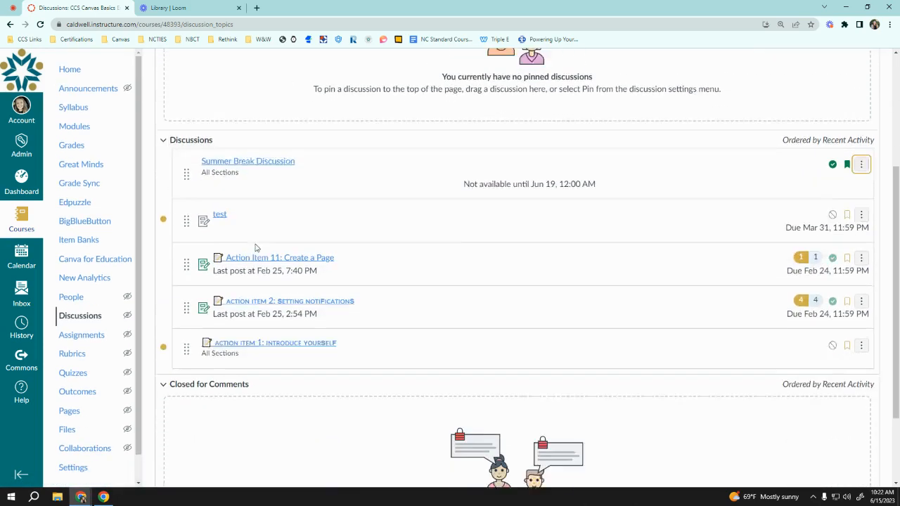
pyautogui.scroll(-1, 258, 246)
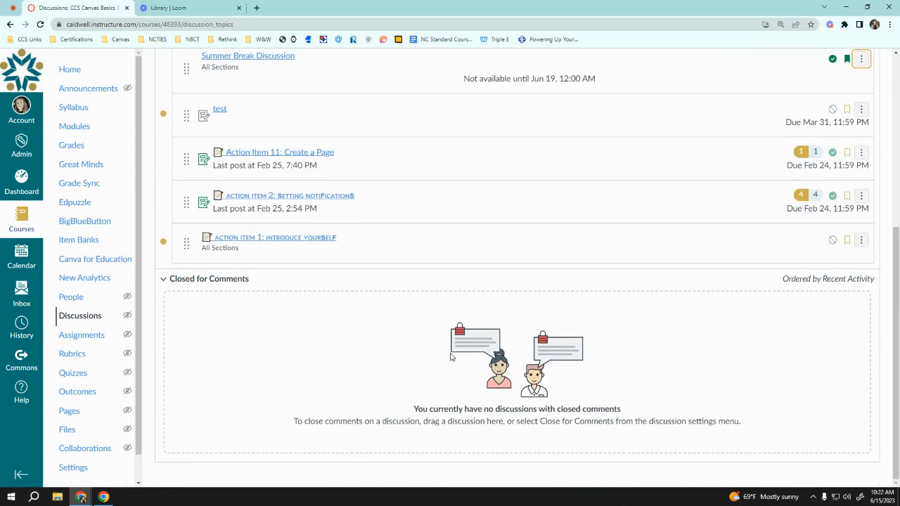
pyautogui.scroll(3, 450, 357)
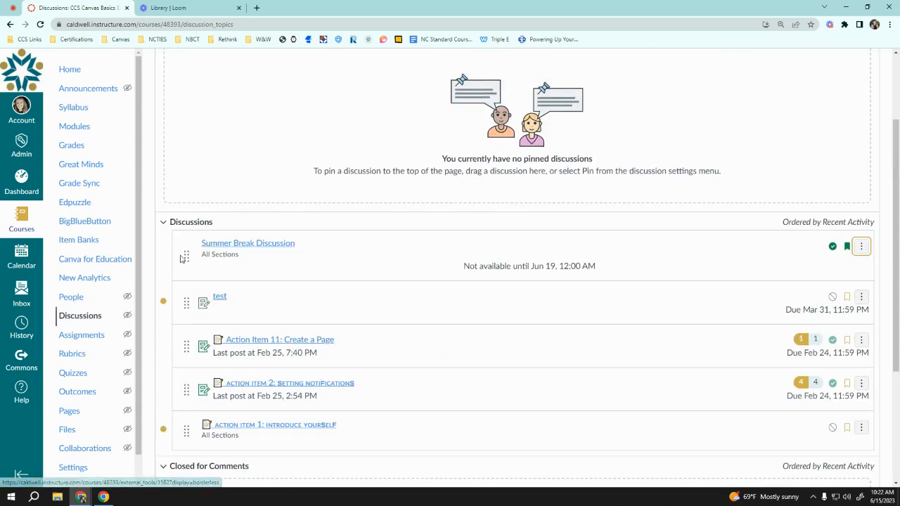
# Try to move the Summer Break Discussion down to the Closed for Comments section.
pyautogui.moveTo(186, 256); pyautogui.dragTo(187, 381)
pyautogui.scroll(-3, 292, 355)
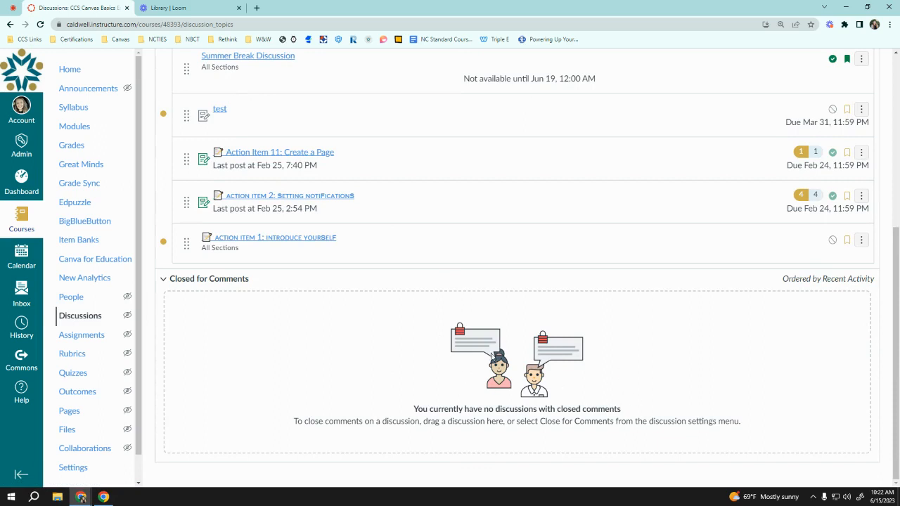
pyautogui.scroll(5, 492, 364)
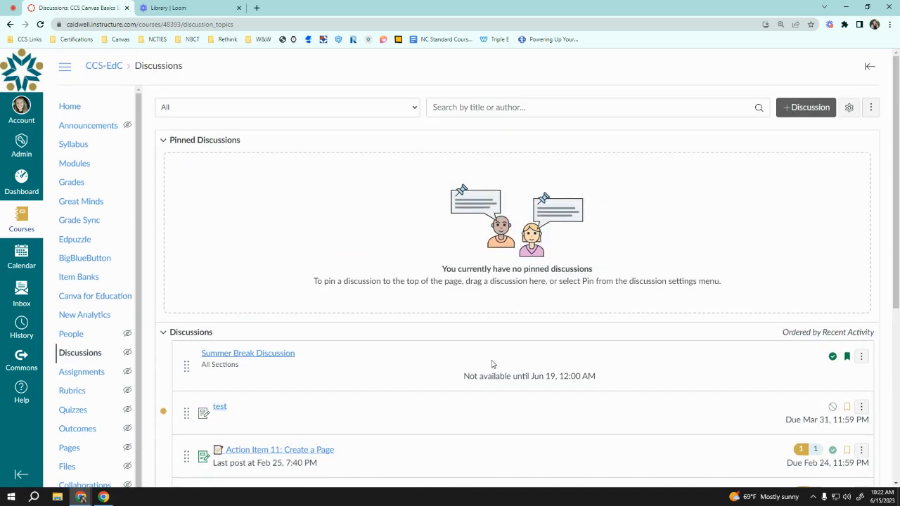